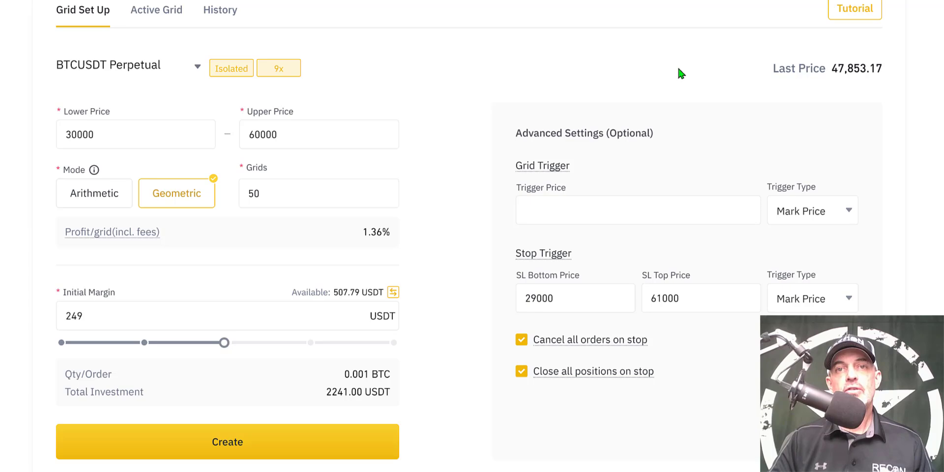
Step: Scroll up and leave the BTCUSDT grid set-up page for the Binance homepage
{"action": "scroll", "coordinate": [659, 89], "scroll_direction": "up", "scroll_amount": 1}
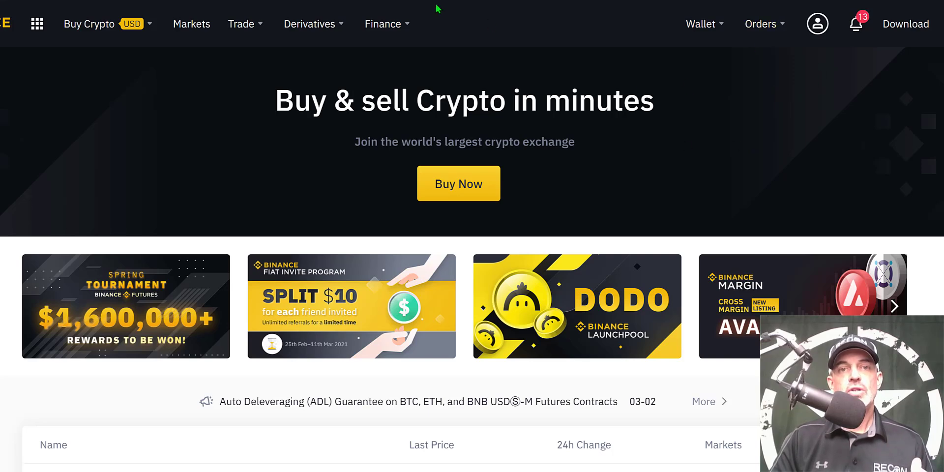
Step: Go to USDⓈ-M Futures from the Derivatives menu to reach the BTCUSDT Perpetual page
{"action": "mouse_move", "coordinate": [315, 27]}
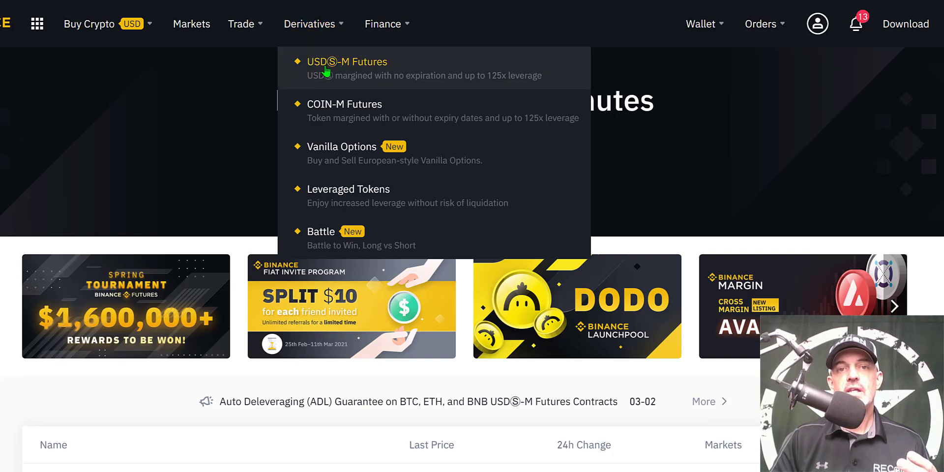
{"action": "left_click", "coordinate": [381, 77]}
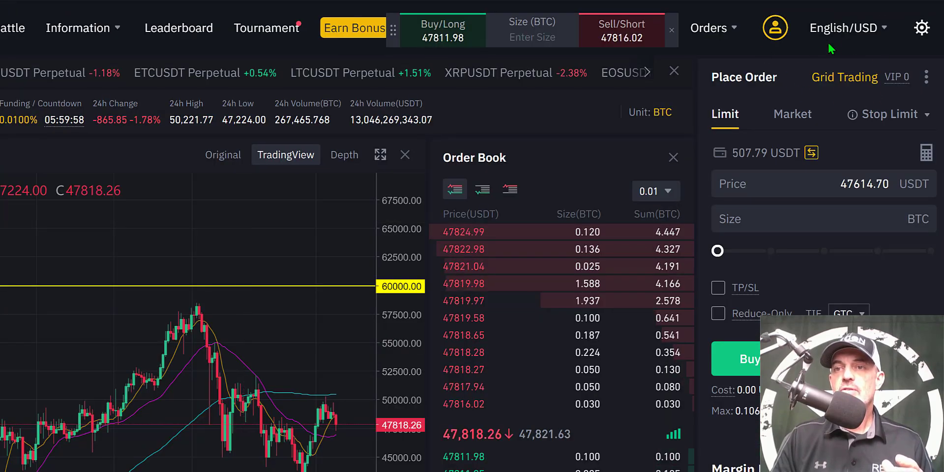
Step: Switch the Place Order panel to Grid Trading to load the grid set-up form
{"action": "left_click", "coordinate": [840, 79]}
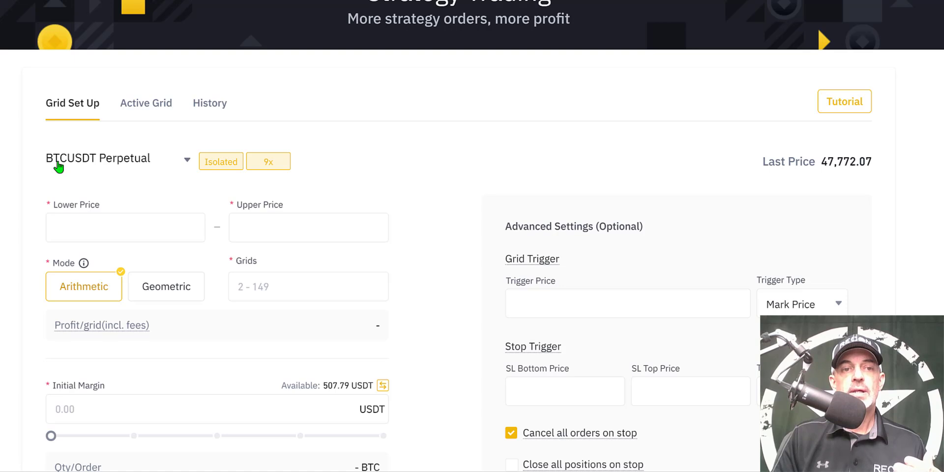
{"action": "left_click", "coordinate": [187, 162]}
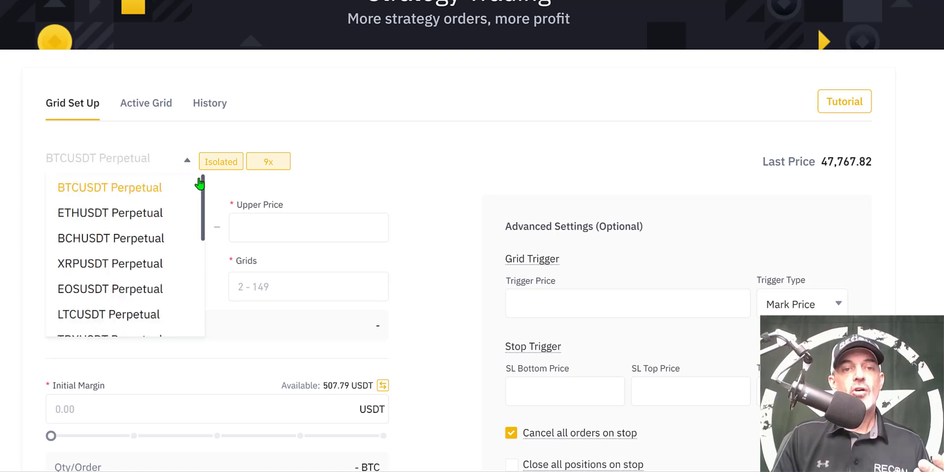
{"action": "scroll", "coordinate": [197, 212], "scroll_direction": "down", "scroll_amount": 15}
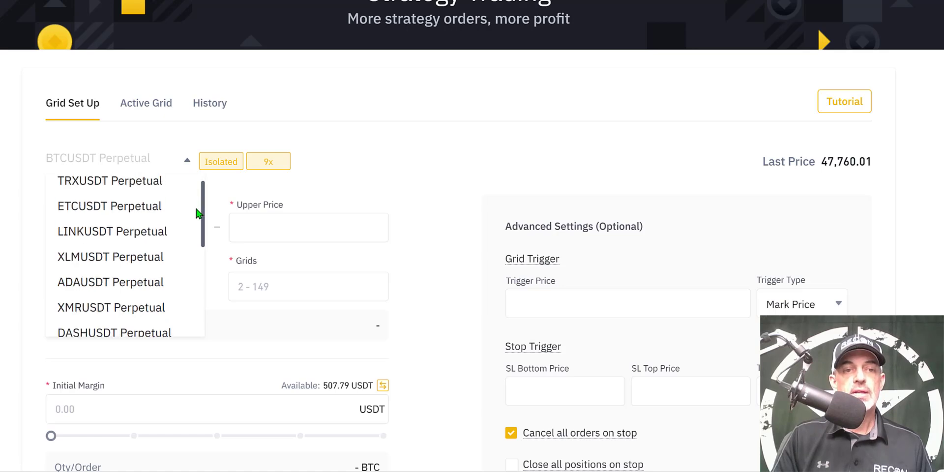
{"action": "scroll", "coordinate": [189, 253], "scroll_direction": "down", "scroll_amount": 10}
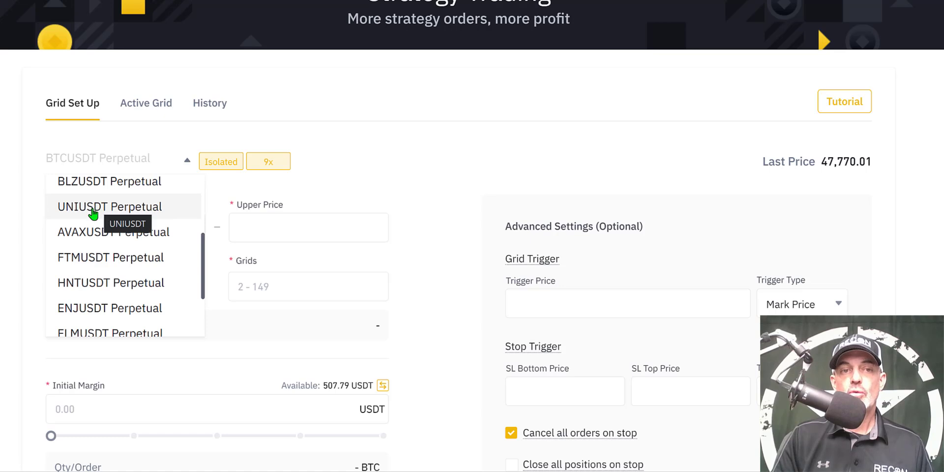
{"action": "left_click", "coordinate": [107, 158]}
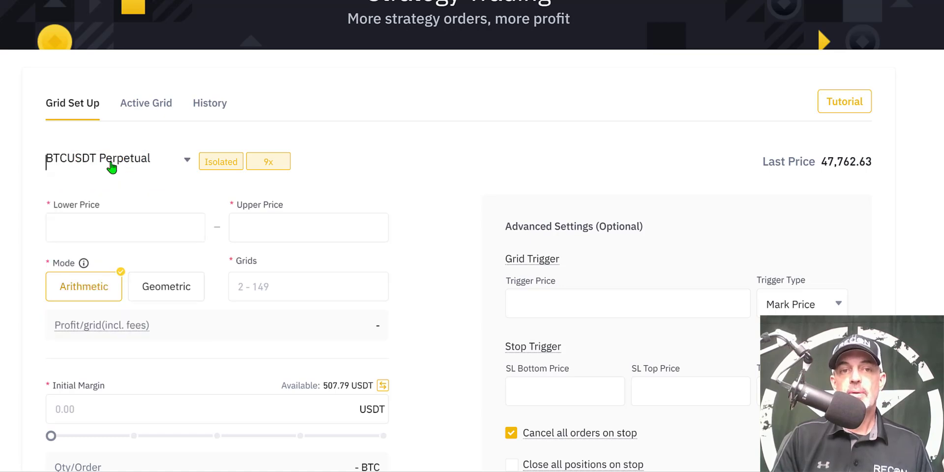
{"action": "left_click", "coordinate": [219, 168]}
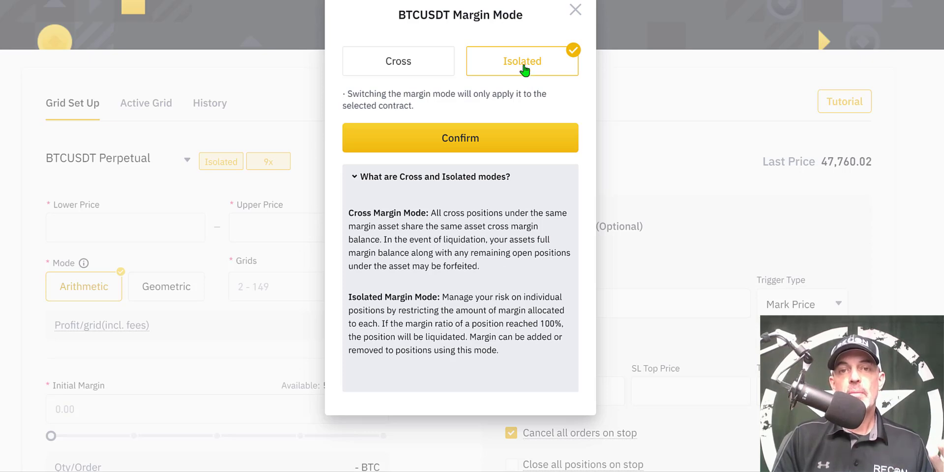
{"action": "left_click", "coordinate": [473, 142]}
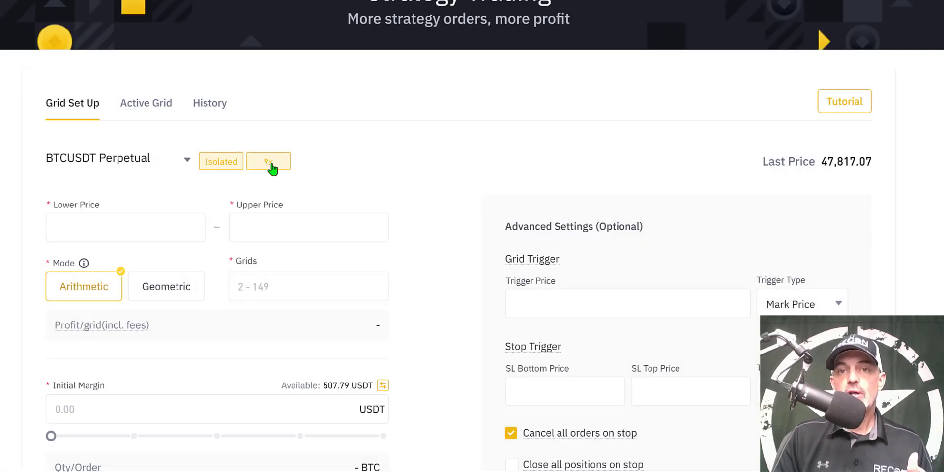
{"action": "left_click", "coordinate": [270, 162]}
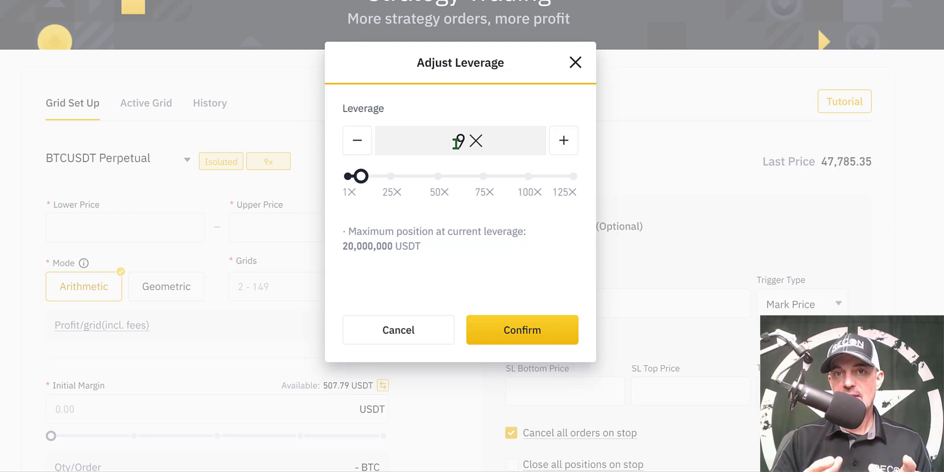
{"action": "key", "text": "Return"}
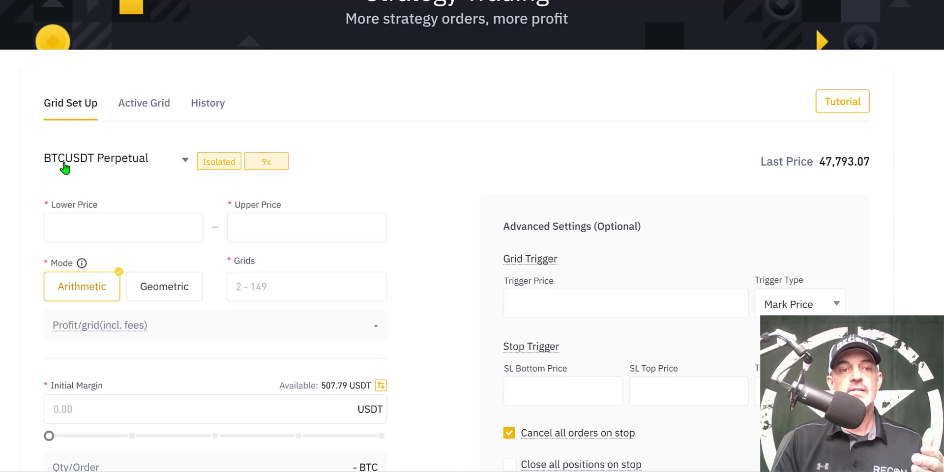
{"action": "left_click", "coordinate": [105, 215]}
{"action": "left_click", "coordinate": [281, 208]}
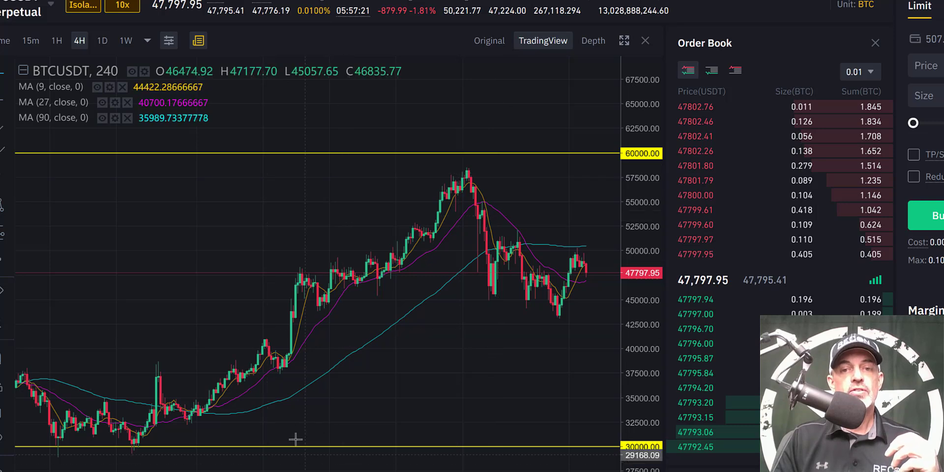
{"action": "left_click", "coordinate": [318, 447]}
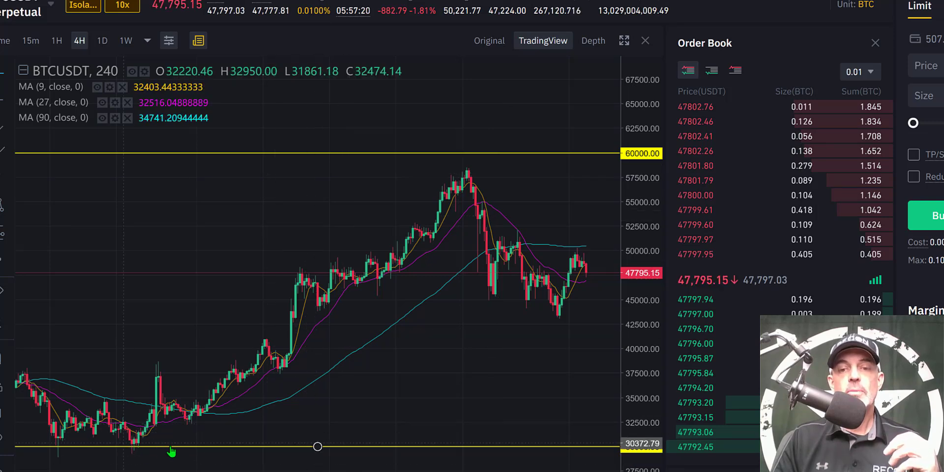
{"action": "left_click", "coordinate": [595, 274]}
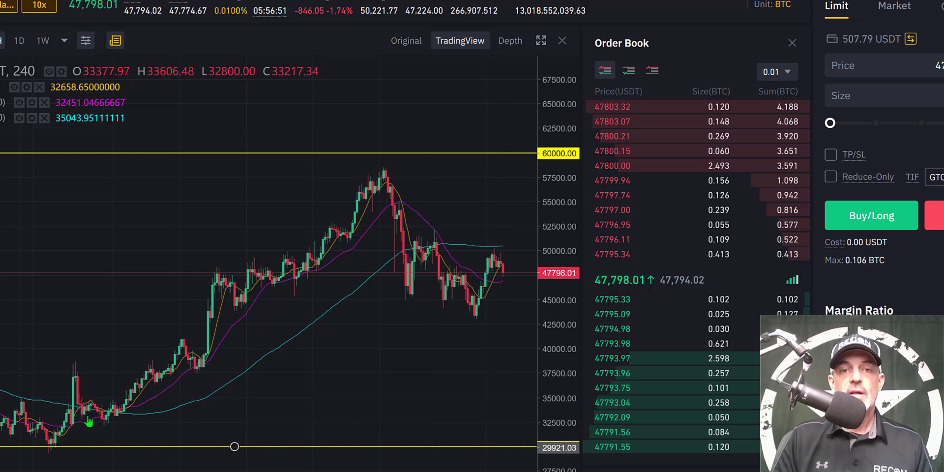
{"action": "left_click", "coordinate": [418, 152]}
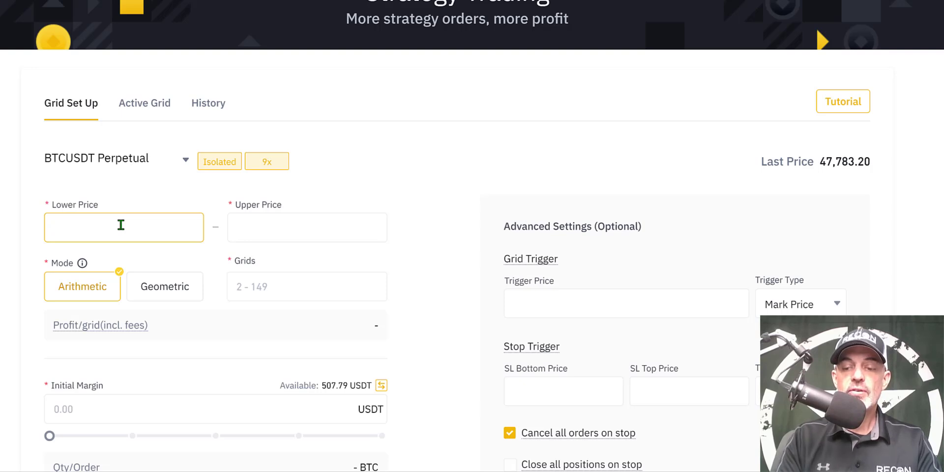
Step: Enter lower price 30000 and upper price 60000, and select Geometric grid mode
{"action": "type", "text": "30000"}
{"action": "left_click", "coordinate": [310, 225]}
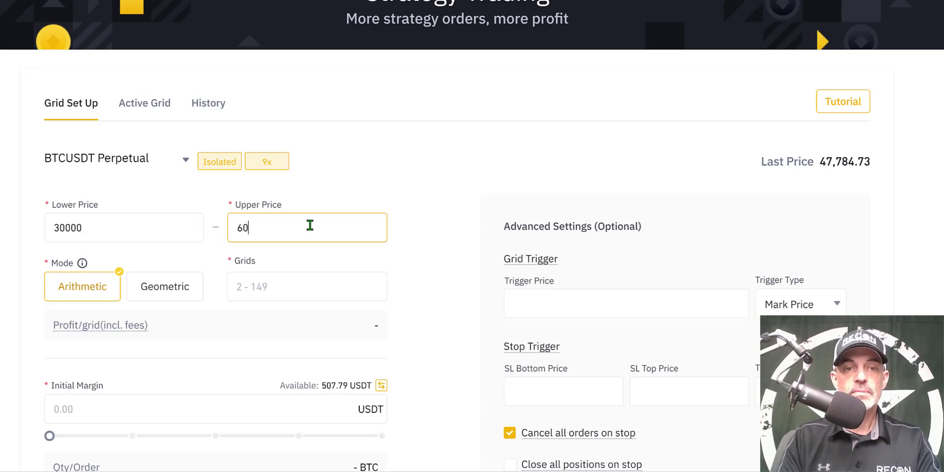
{"action": "type", "text": "60000"}
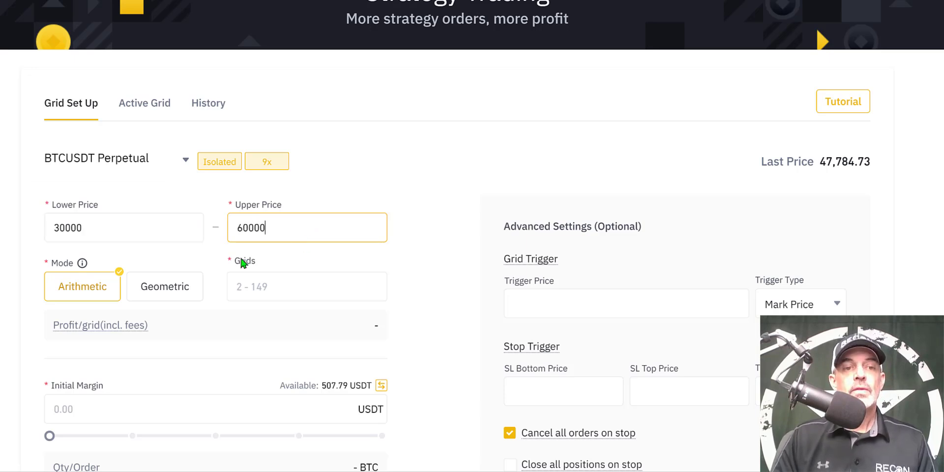
{"action": "mouse_move", "coordinate": [84, 267]}
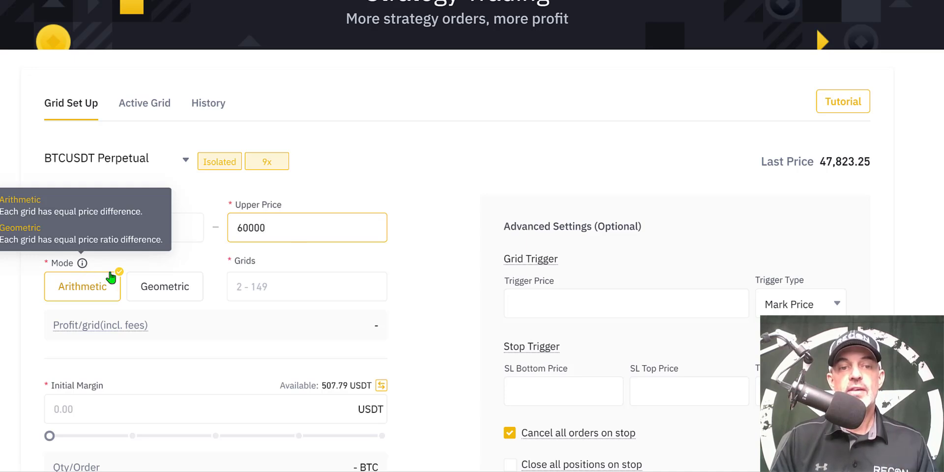
{"action": "left_click", "coordinate": [169, 291]}
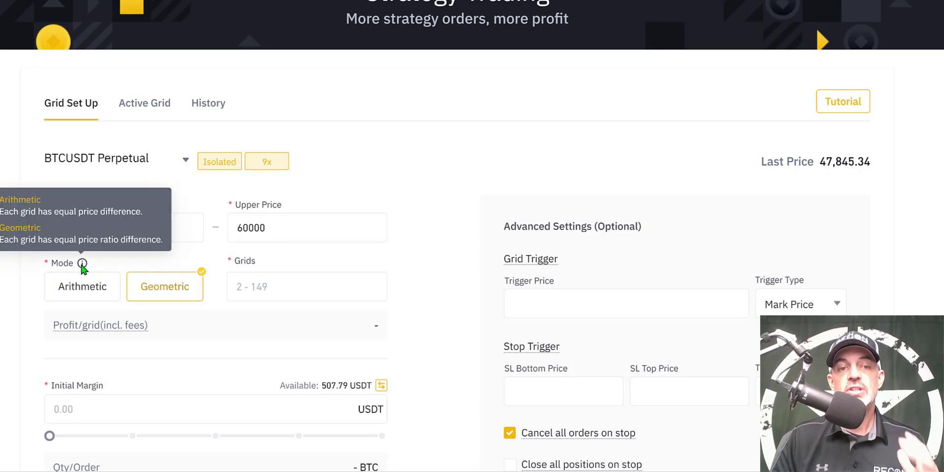
{"action": "left_click", "coordinate": [287, 283]}
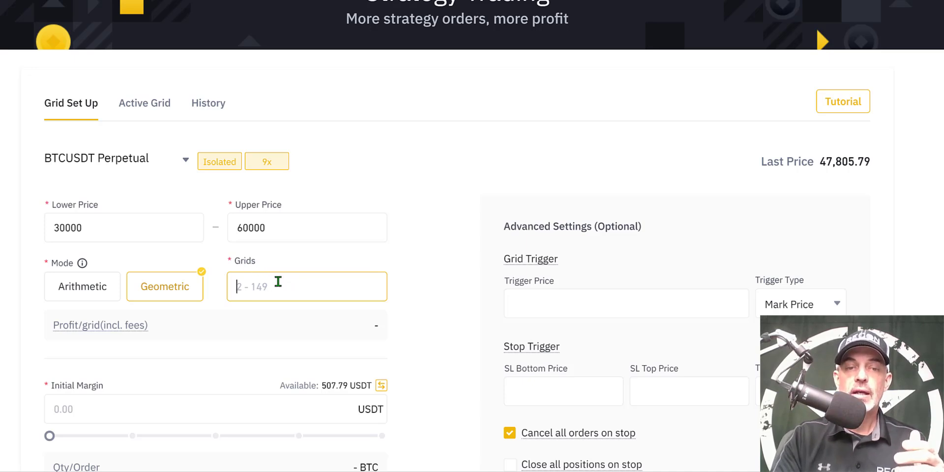
Step: Enter 40 grids, then replace it with 50 grids (1.36% profit per grid)
{"action": "type", "text": "40"}
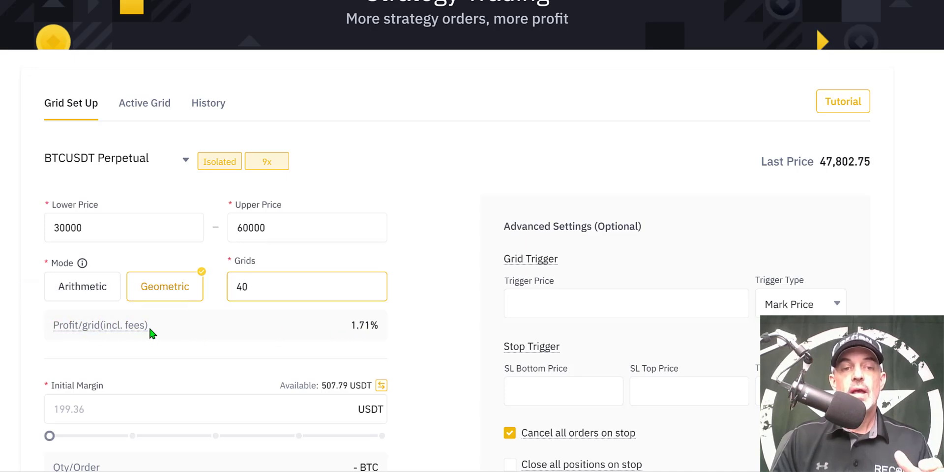
{"action": "left_click", "coordinate": [254, 286]}
{"action": "double_click", "coordinate": [235, 284]}
{"action": "type", "text": "5"}
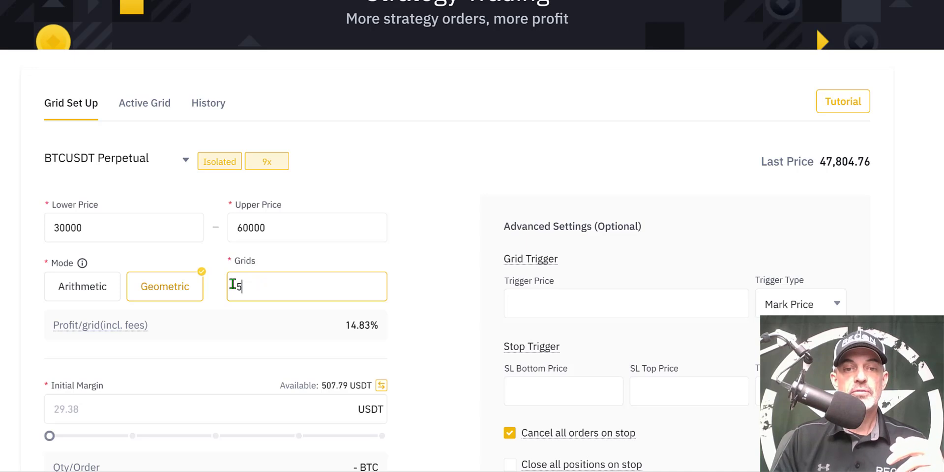
{"action": "type", "text": "0"}
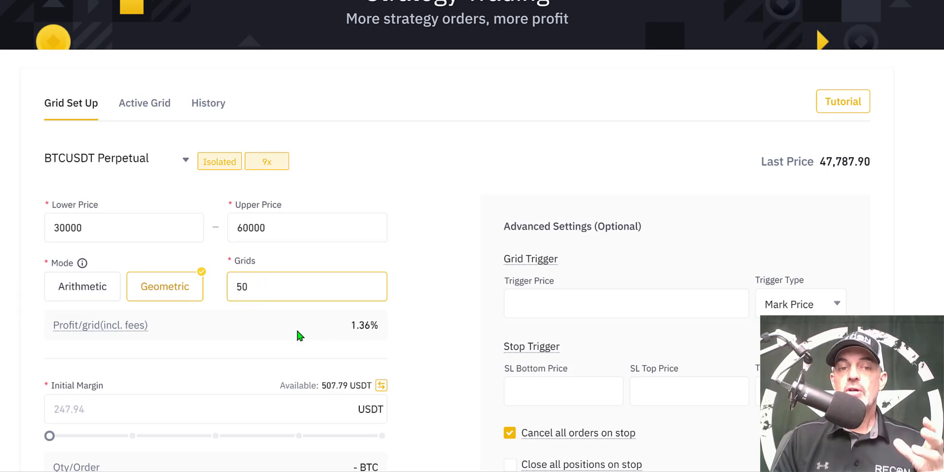
{"action": "mouse_move", "coordinate": [76, 329]}
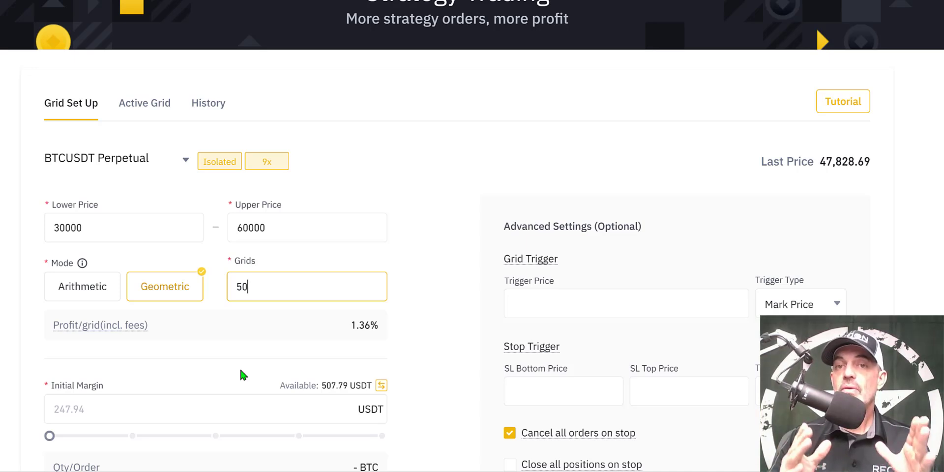
{"action": "left_click", "coordinate": [398, 273]}
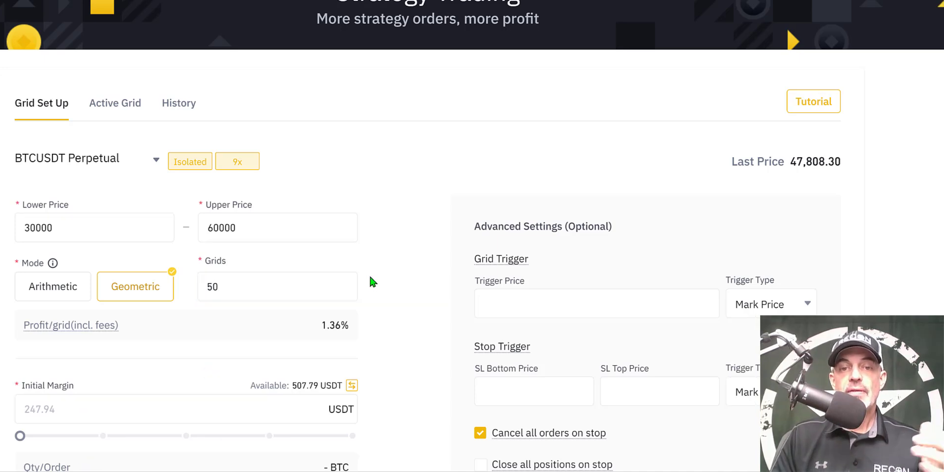
{"action": "left_click", "coordinate": [59, 402]}
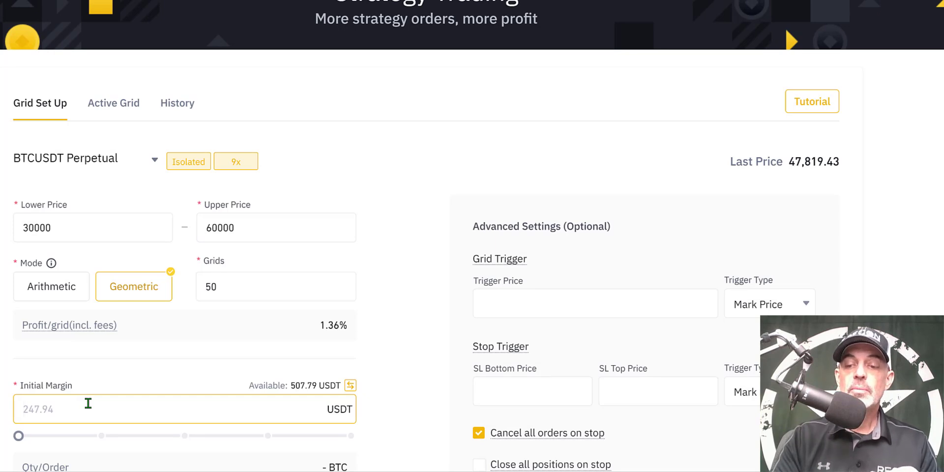
Step: Enter 250 USDT as initial margin, try the slider, then retype 250 over it
{"action": "type", "text": "250"}
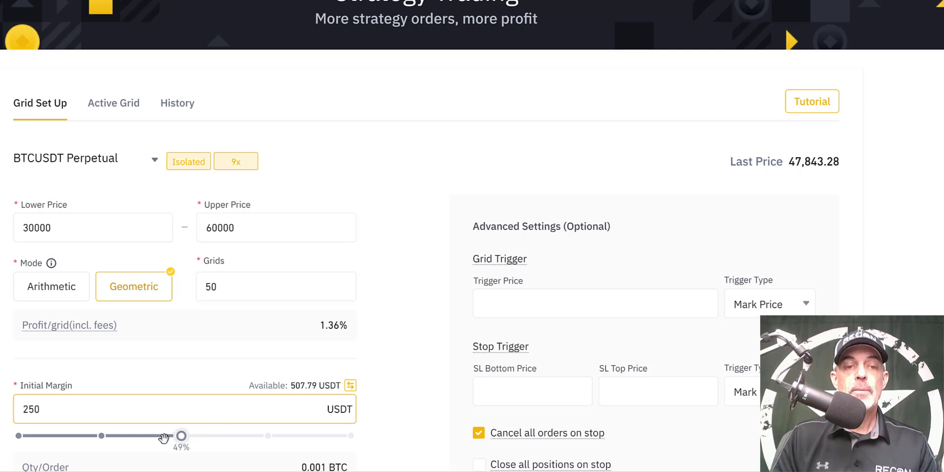
{"action": "left_click_drag", "start_coordinate": [88, 441], "coordinate": [86, 440]}
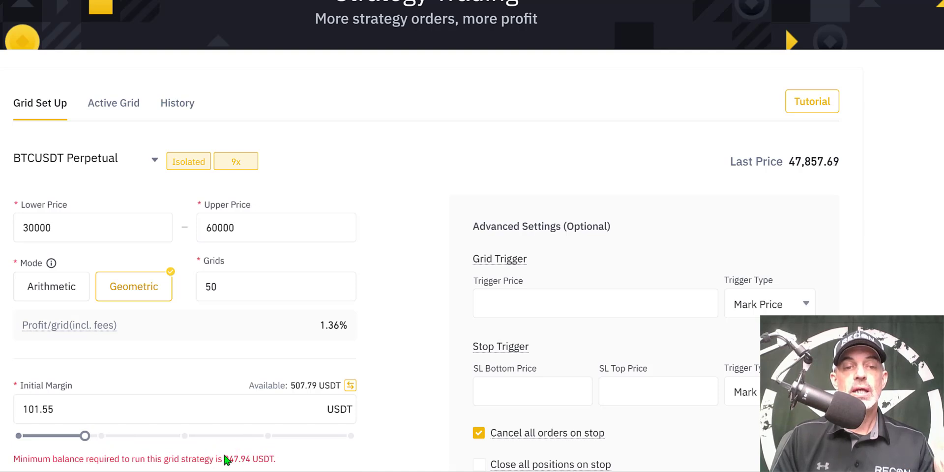
{"action": "left_click", "coordinate": [76, 411]}
{"action": "left_click_drag", "start_coordinate": [56, 409], "coordinate": [10, 407]}
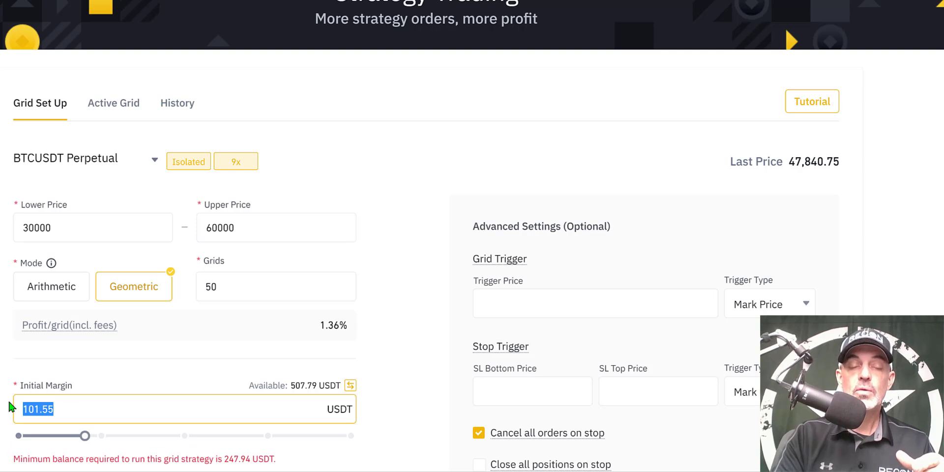
{"action": "type", "text": "250"}
Step: Highlight the 507.79 USDT available balance and scroll down to Advanced Settings (Optional)
{"action": "left_click_drag", "start_coordinate": [324, 386], "coordinate": [393, 370]}
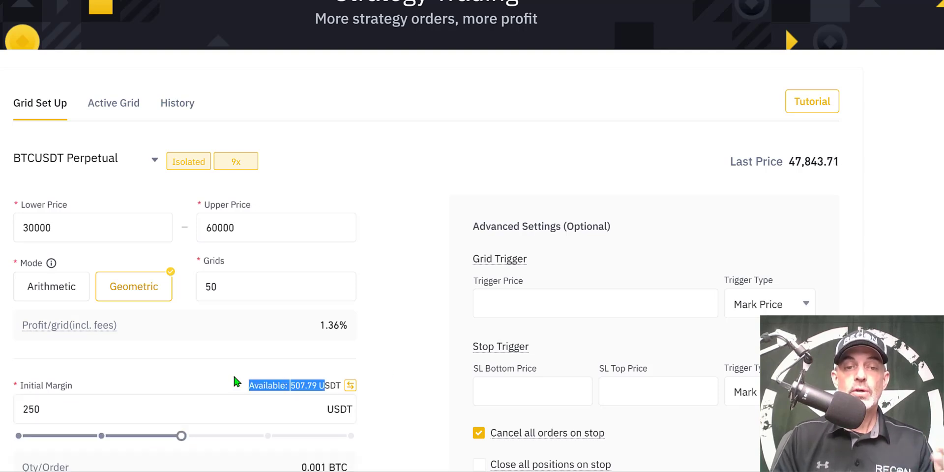
{"action": "left_click", "coordinate": [250, 382]}
{"action": "left_click_drag", "start_coordinate": [250, 384], "coordinate": [397, 366]}
{"action": "left_click", "coordinate": [395, 362]}
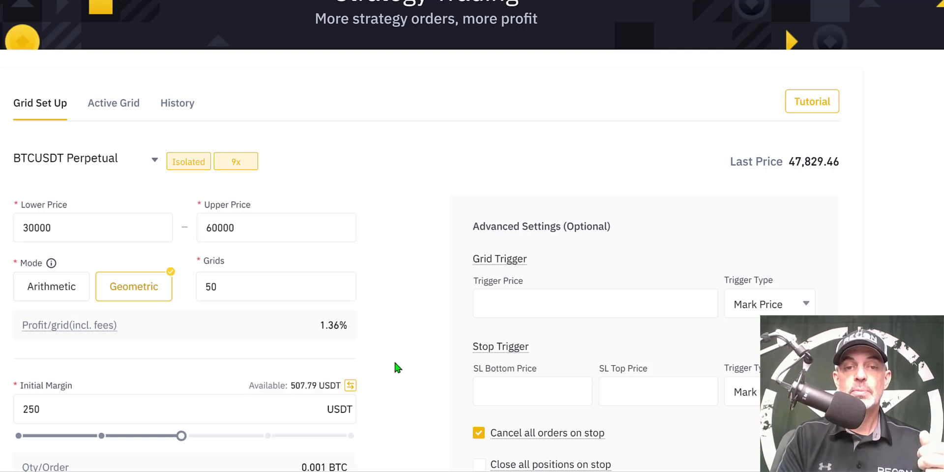
{"action": "scroll", "coordinate": [397, 367], "scroll_direction": "down", "scroll_amount": 3}
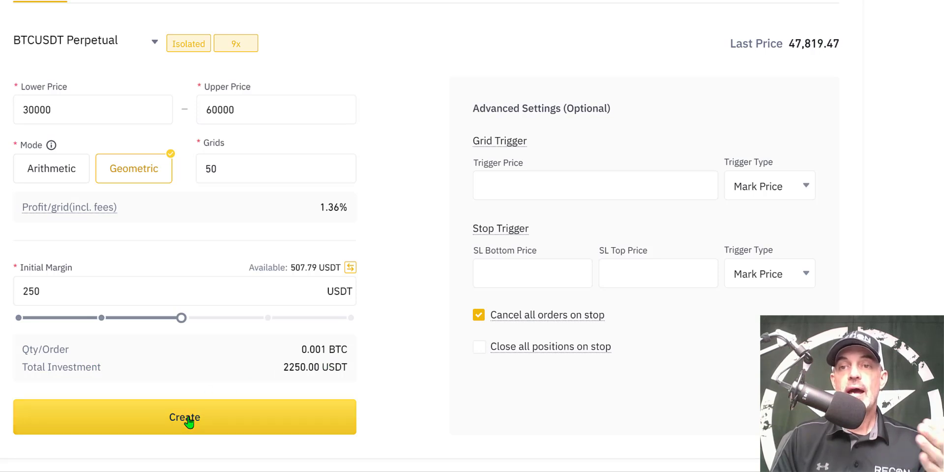
{"action": "left_click_drag", "start_coordinate": [473, 112], "coordinate": [584, 106]}
Step: Select the grid Trigger Price field under Advanced Settings
{"action": "left_click", "coordinate": [536, 189]}
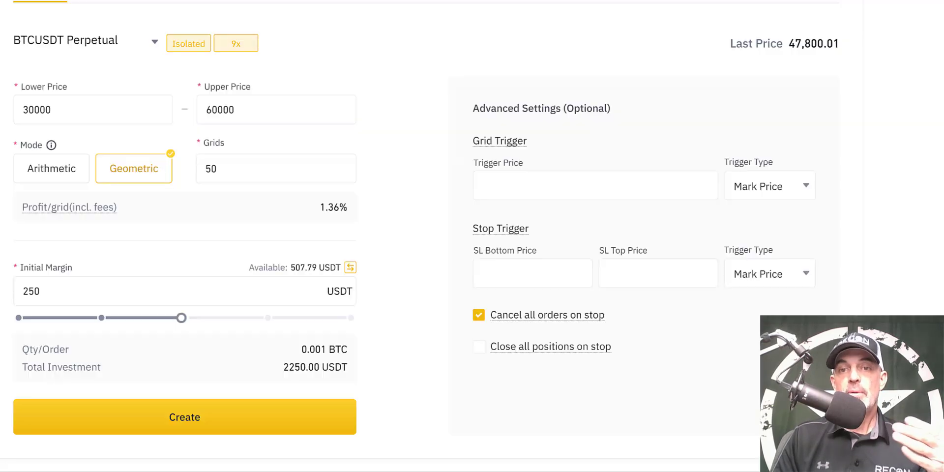
{"action": "left_click", "coordinate": [494, 183]}
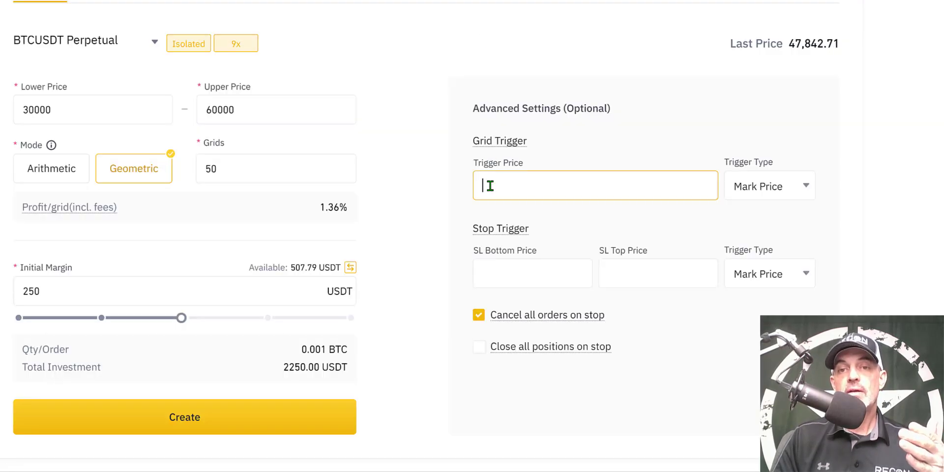
Step: Set the stop-loss bottom price to 29000 and the top price to 61000
{"action": "mouse_move", "coordinate": [492, 238]}
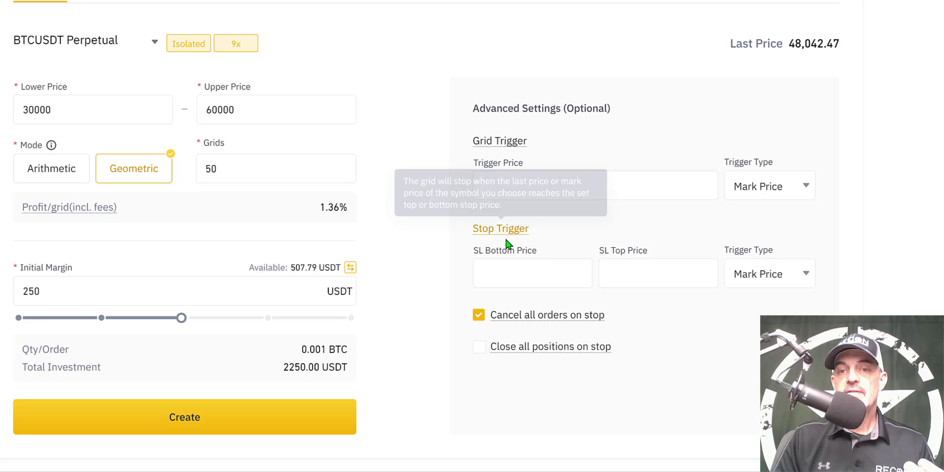
{"action": "left_click", "coordinate": [500, 265]}
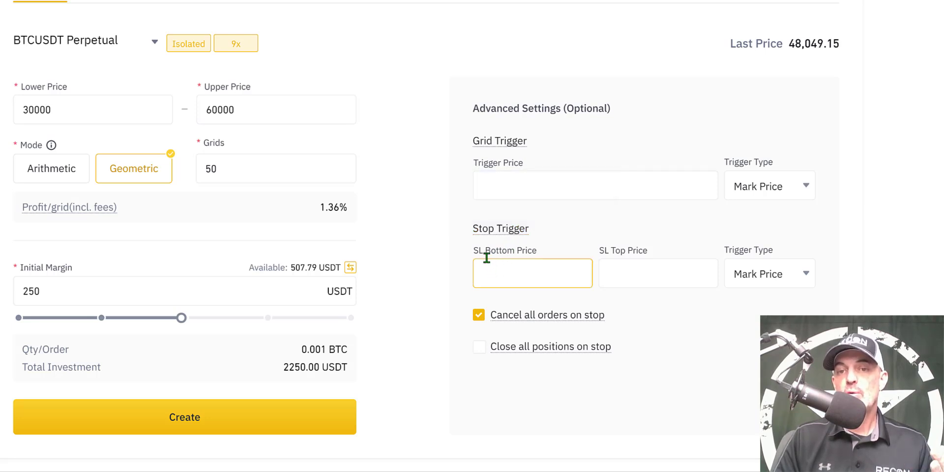
{"action": "left_click", "coordinate": [601, 263]}
{"action": "left_click", "coordinate": [538, 273]}
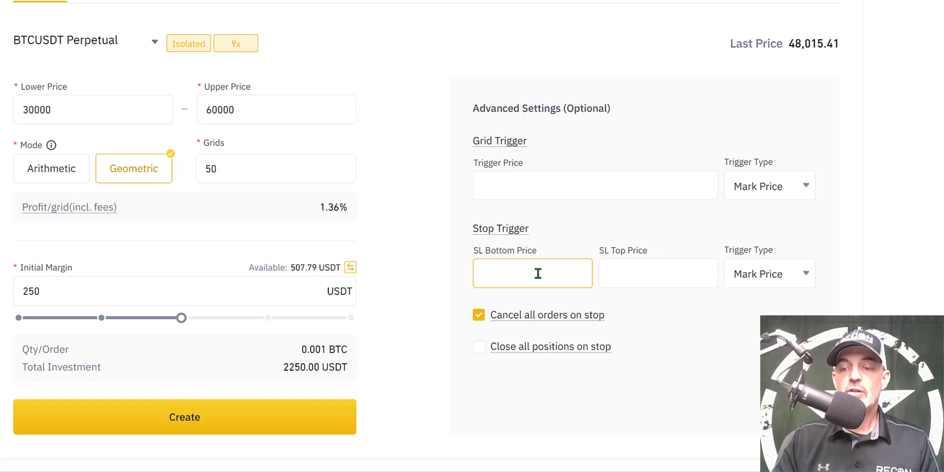
{"action": "type", "text": "29"}
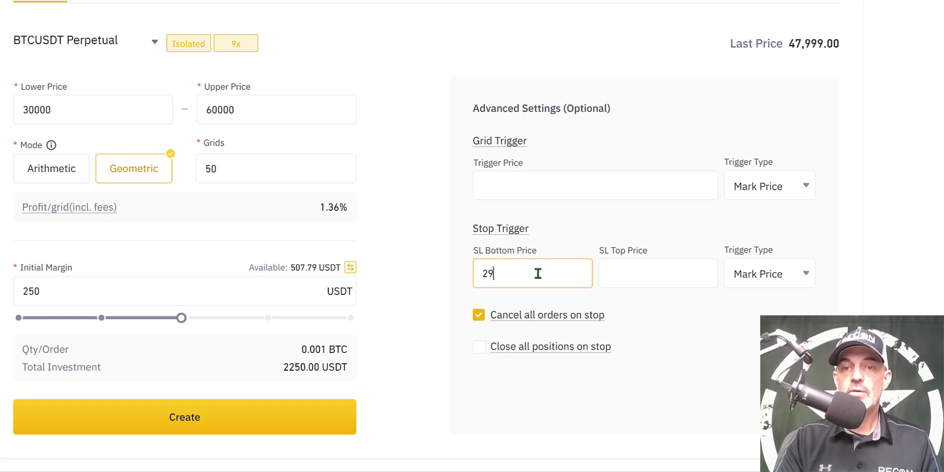
{"action": "type", "text": "000"}
{"action": "left_click", "coordinate": [665, 270]}
{"action": "type", "text": "6"}
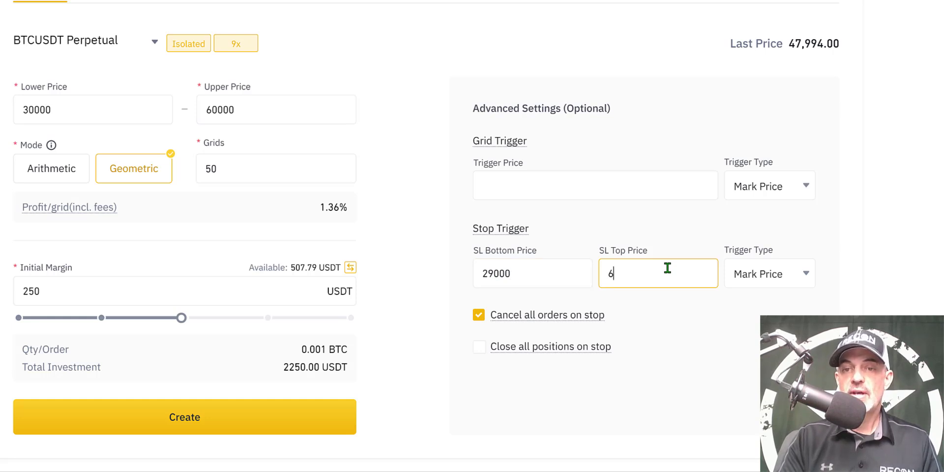
{"action": "type", "text": "1000"}
{"action": "mouse_move", "coordinate": [492, 320]}
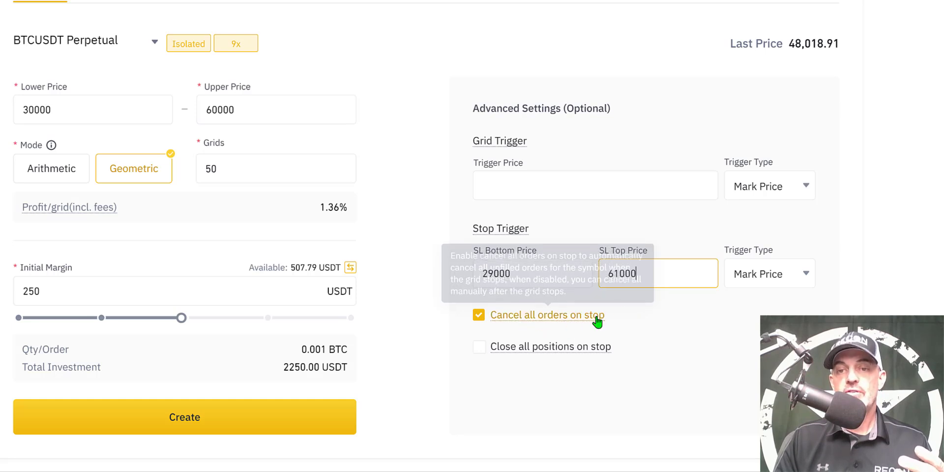
Step: Keep Cancel all orders on stop ticked and also tick Close all positions on stop
{"action": "left_click", "coordinate": [535, 324]}
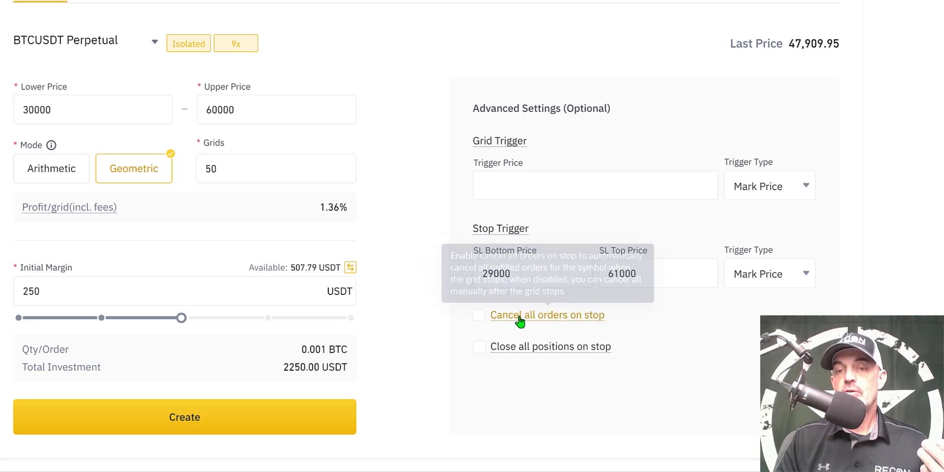
{"action": "left_click", "coordinate": [479, 317]}
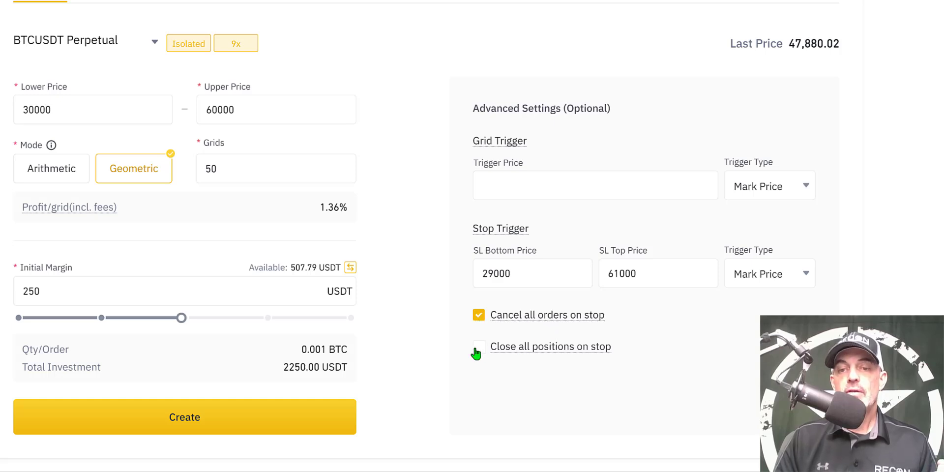
{"action": "mouse_move", "coordinate": [480, 354]}
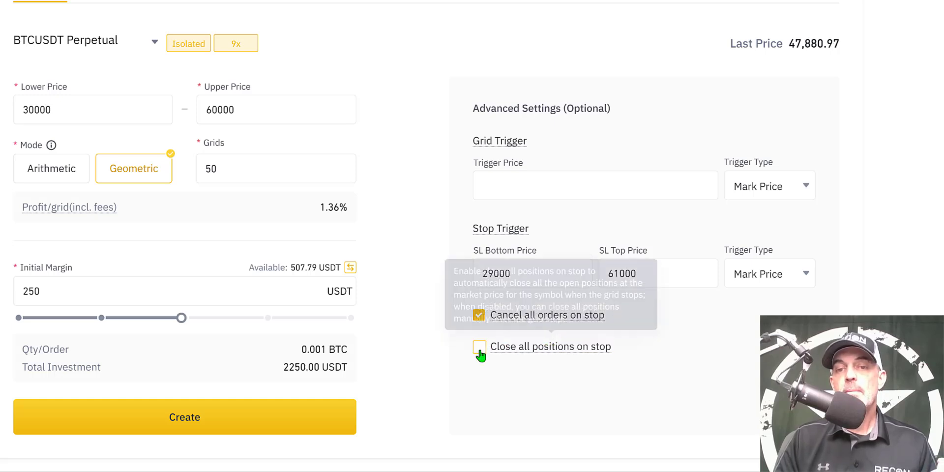
{"action": "left_click", "coordinate": [479, 350]}
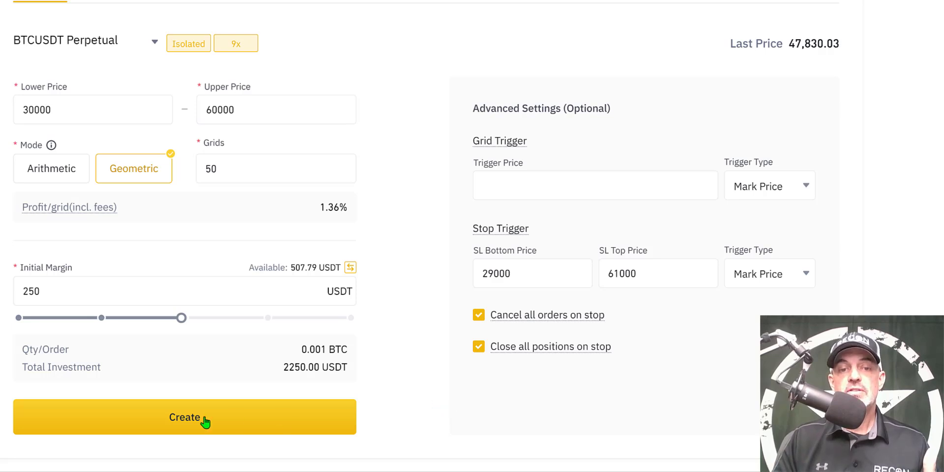
Step: Submit the grid settings with Create to show the Grid Order Confirmation summary
{"action": "left_click", "coordinate": [190, 422]}
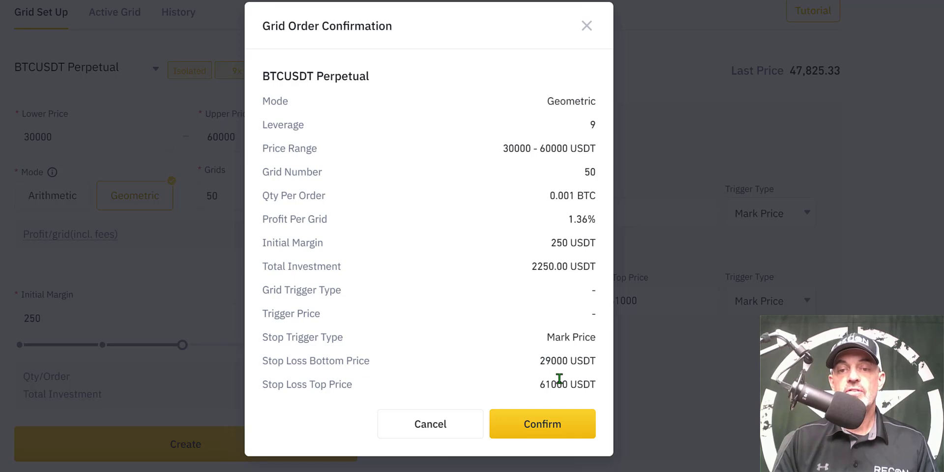
Step: Confirm the grid order to launch the BTCUSDT grid bot and place its limit orders
{"action": "left_click", "coordinate": [549, 426]}
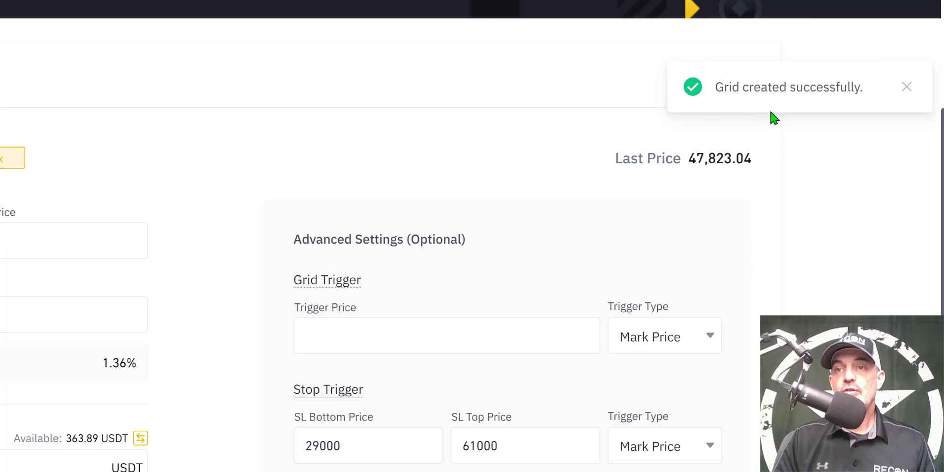